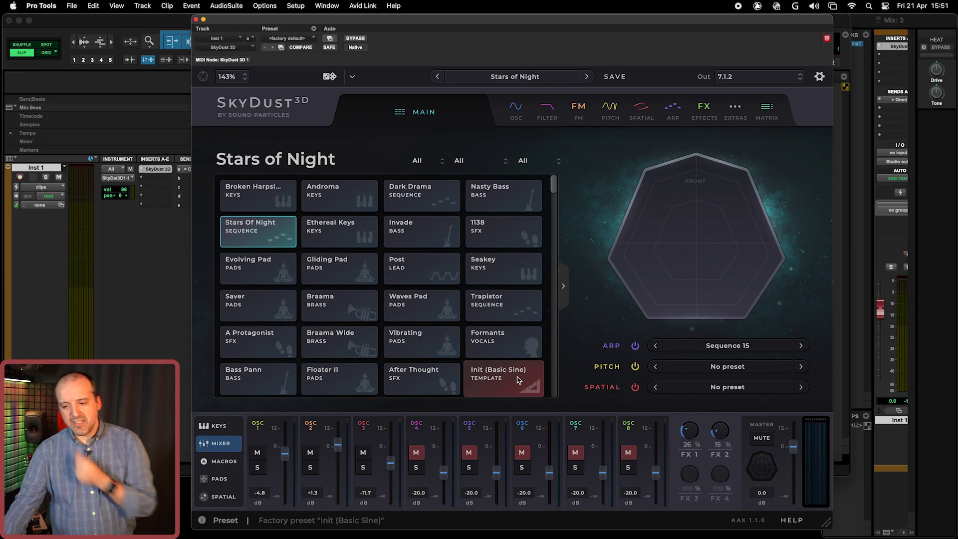
Step: Load the Init (Basic Sine) template preset and set oscillator 1's waveform to Triangle
left_click(505, 378)
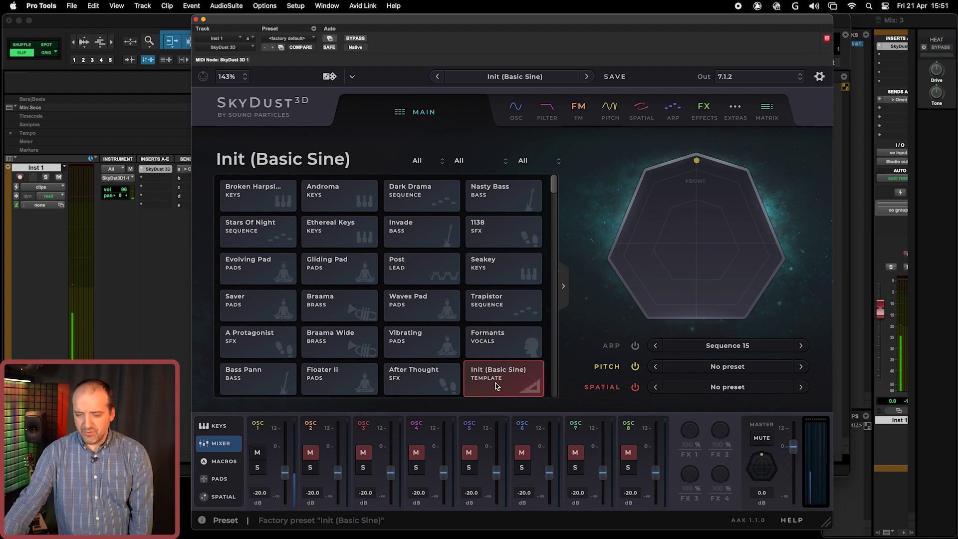
left_click(516, 110)
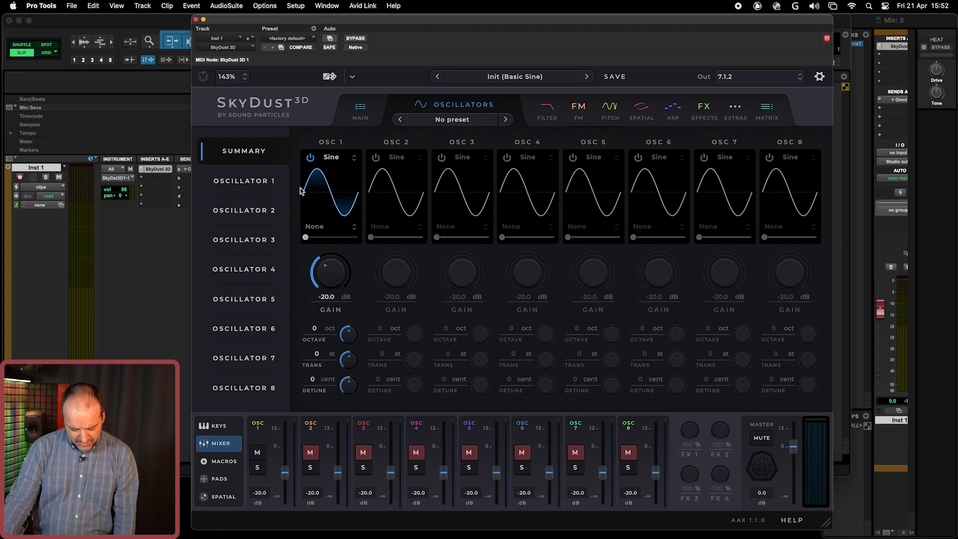
left_click(342, 157)
left_click(347, 197)
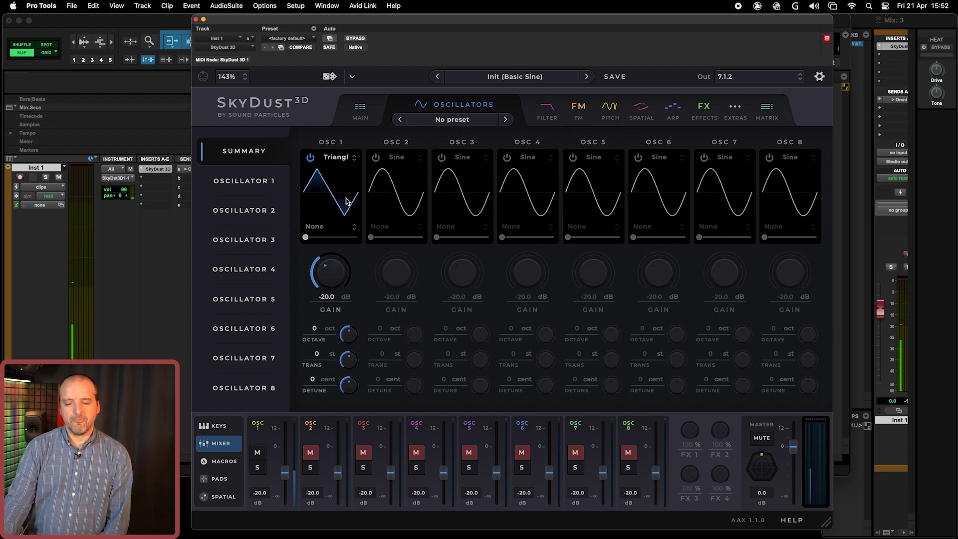
Step: Open oscillator 1's detailed settings and view the envelope types available for it
left_click(258, 185)
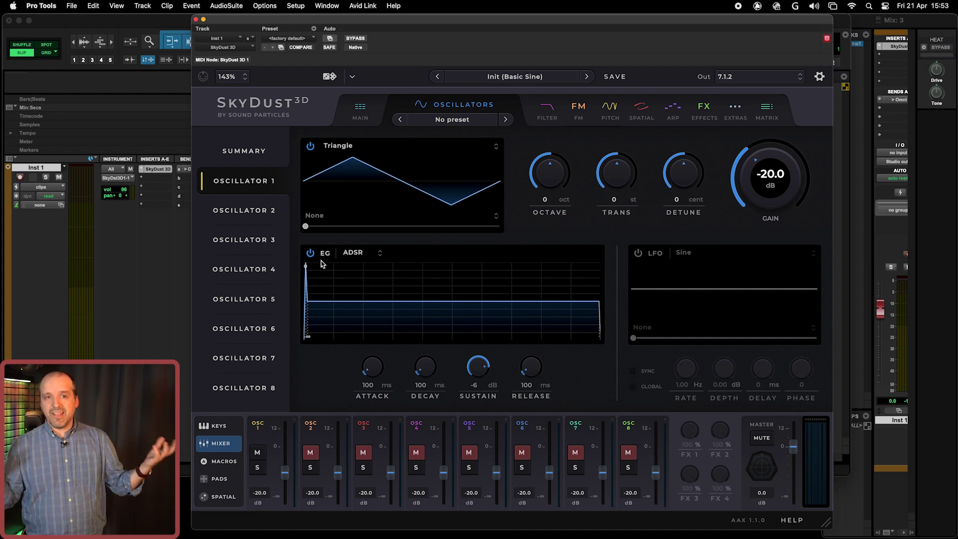
left_click(352, 253)
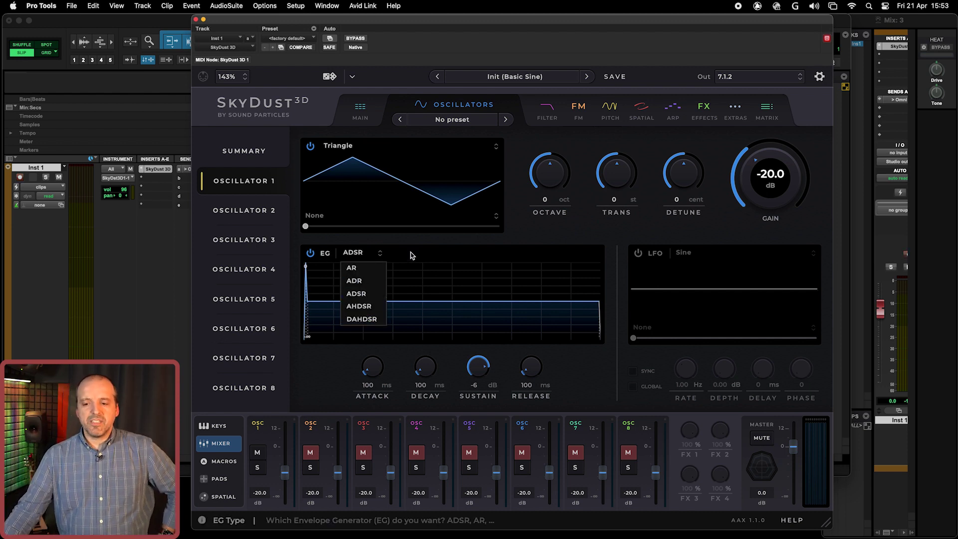
left_click(394, 257)
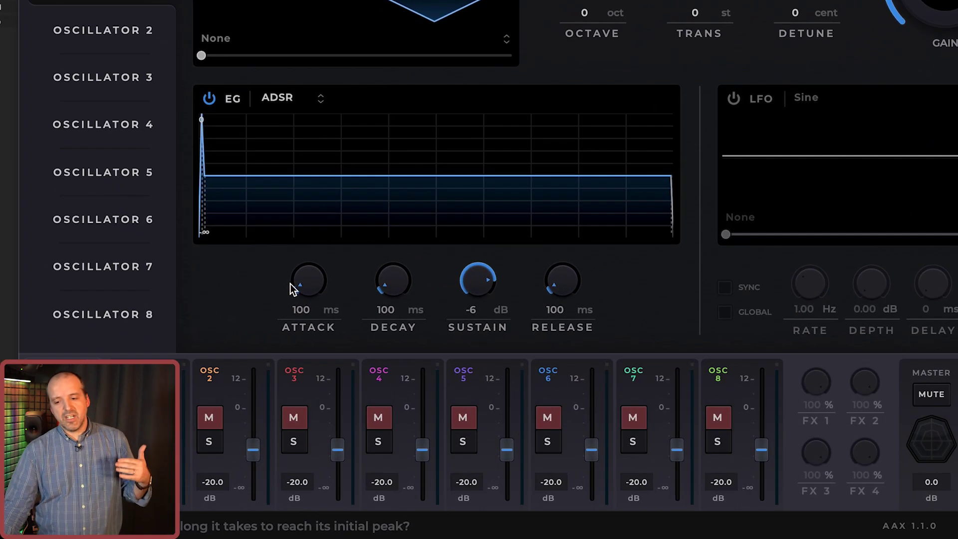
Step: Lengthen oscillator 1's envelope to a 1600 ms attack, 3300 ms decay and 3350 ms release
left_click_drag(293, 289, 325, 216)
left_click_drag(398, 285, 433, 199)
left_click_drag(563, 276, 538, 139)
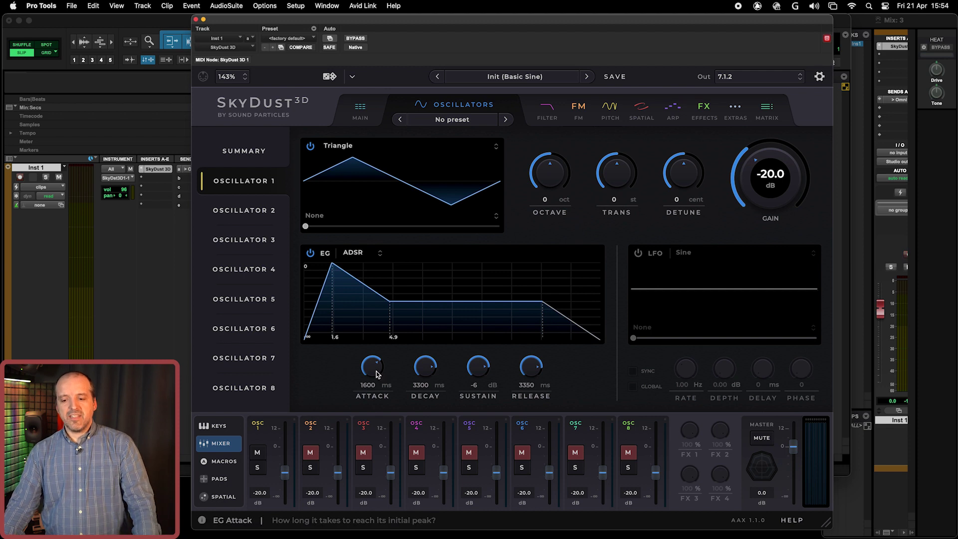
Step: Try oscillator 1's envelope attack at 0 ms and at 5000 ms, and show the on-screen keyboard
left_click_drag(375, 371, 370, 438)
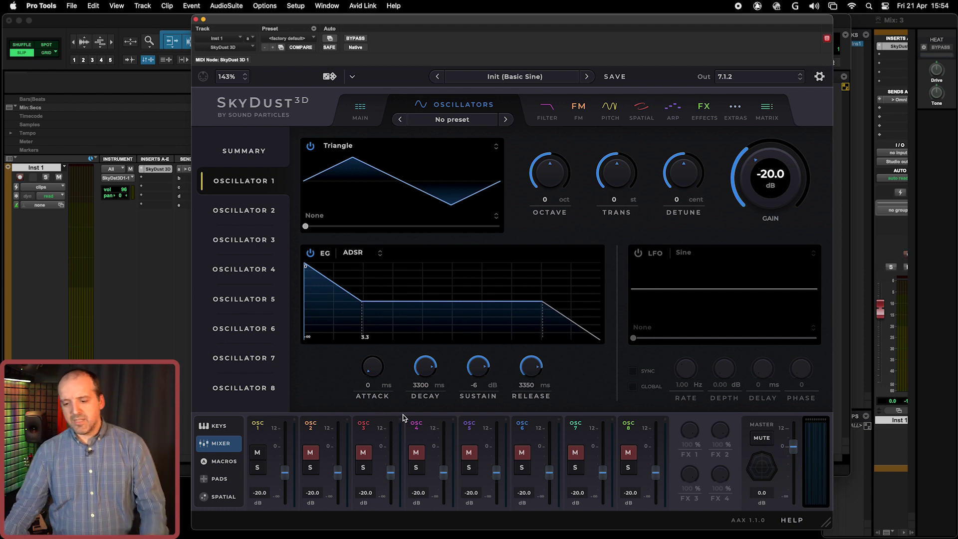
left_click_drag(381, 374, 376, 262)
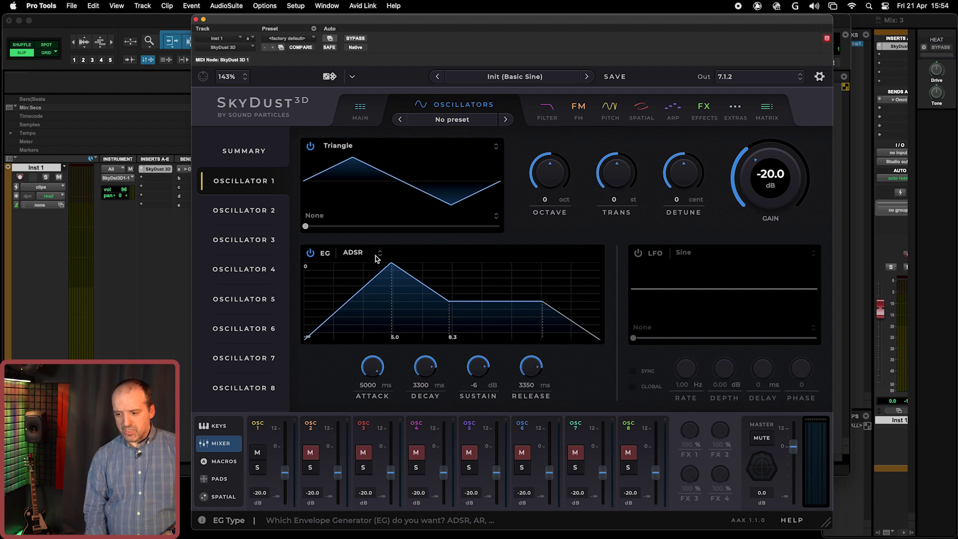
left_click(219, 425)
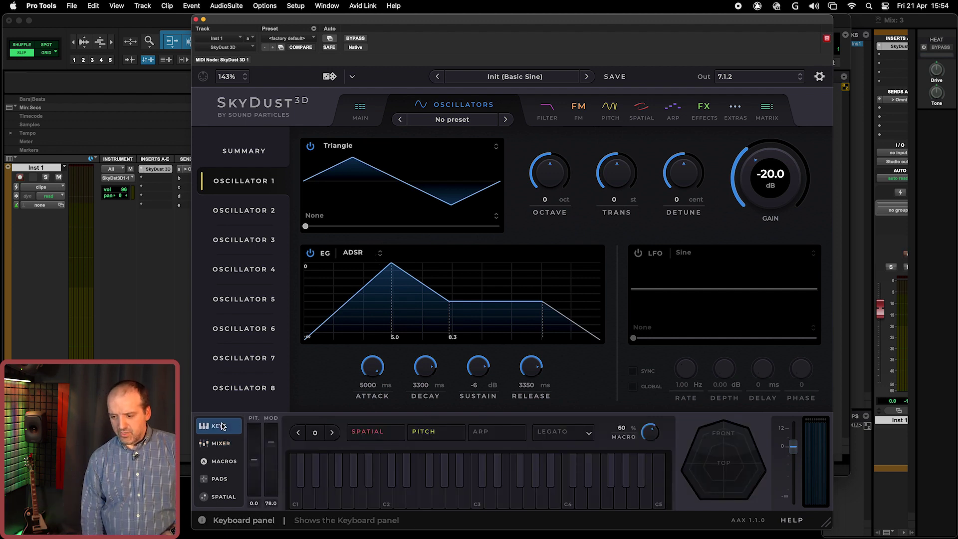
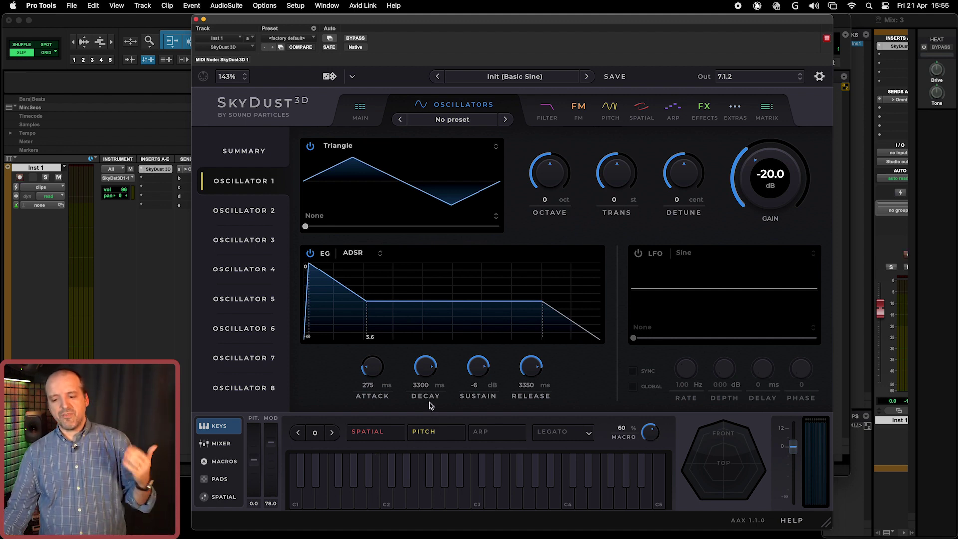
Step: Shorten oscillator 1's envelope decay to 192 ms and lower its sustain to -∞ dB
left_click_drag(429, 370, 420, 433)
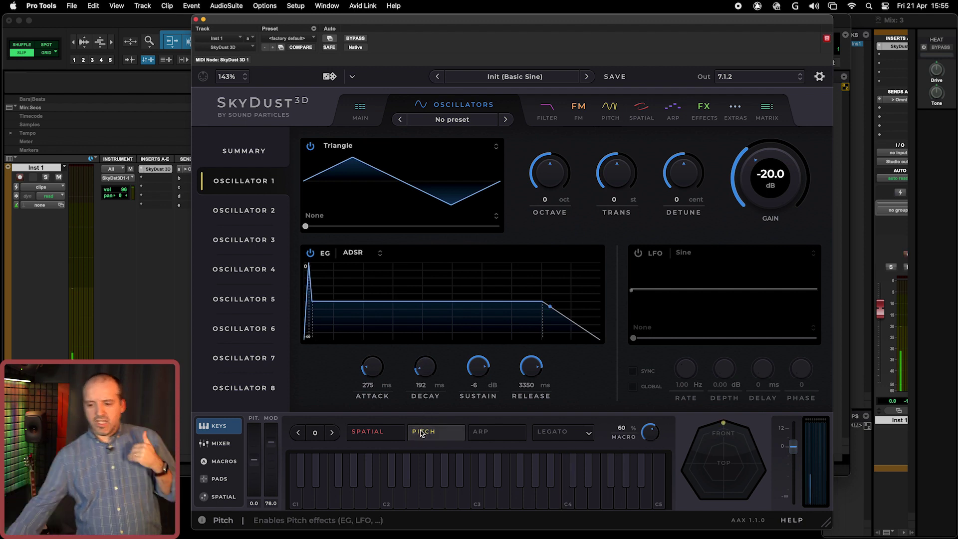
left_click_drag(478, 368, 484, 439)
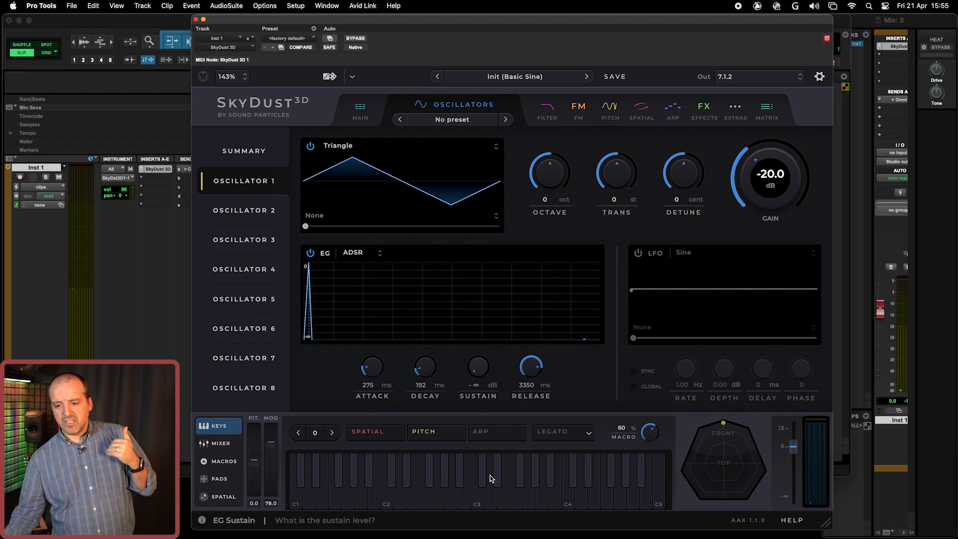
left_click(489, 478)
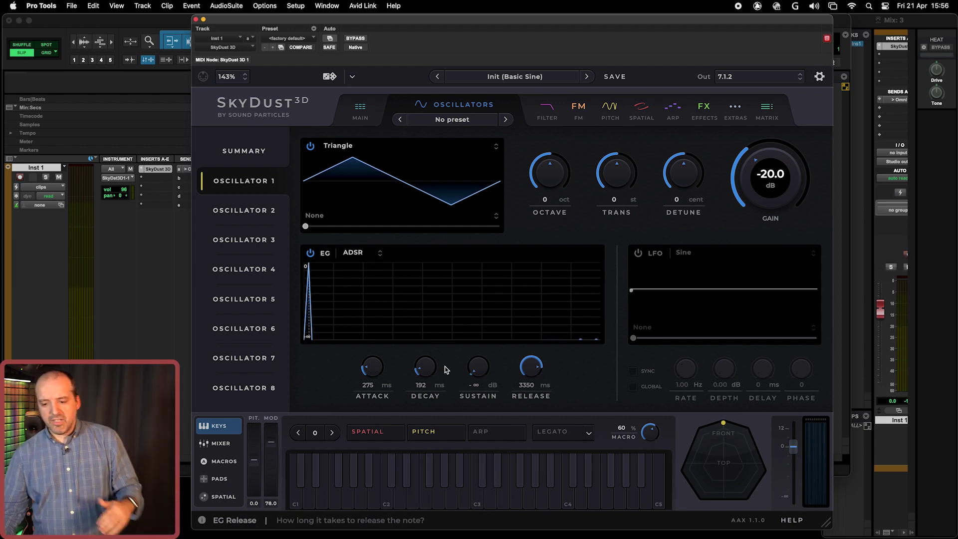
Step: Try envelope decay times of 842 ms, 5000 ms and 0 ms on oscillator 1
left_click_drag(424, 367, 430, 333)
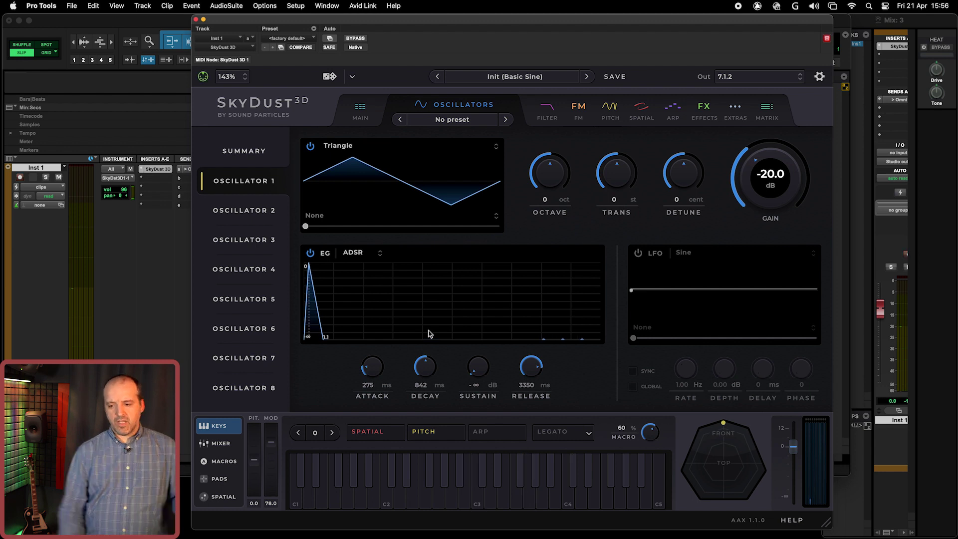
left_click_drag(405, 291, 432, 271)
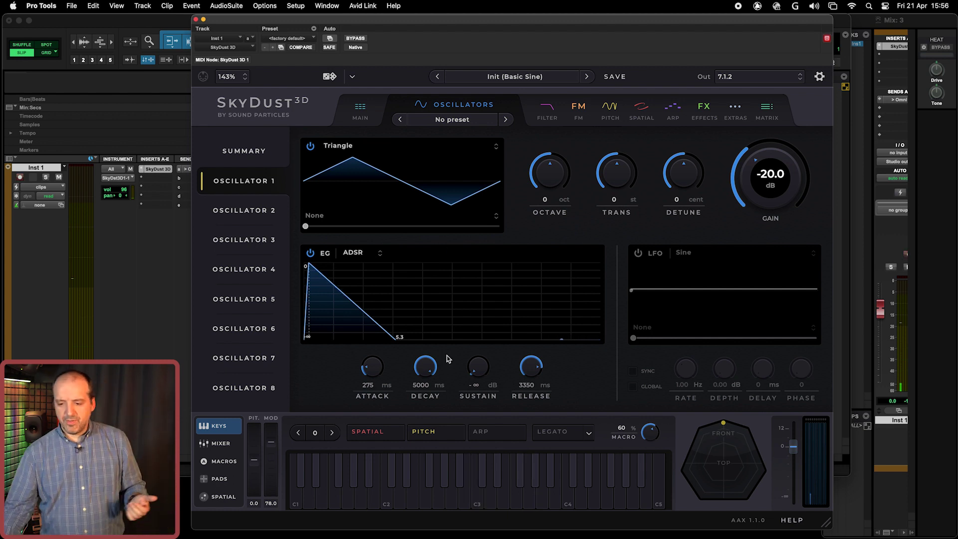
left_click_drag(427, 366, 415, 504)
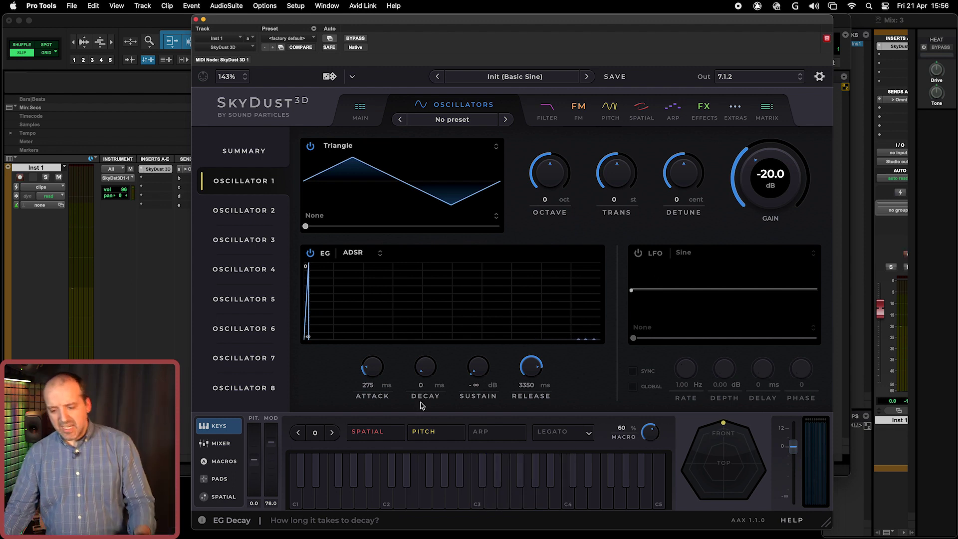
Step: Reshape oscillator 1's envelope with a 2300 ms attack, 3250 ms decay and 0.0 dB sustain
left_click_drag(425, 372, 431, 293)
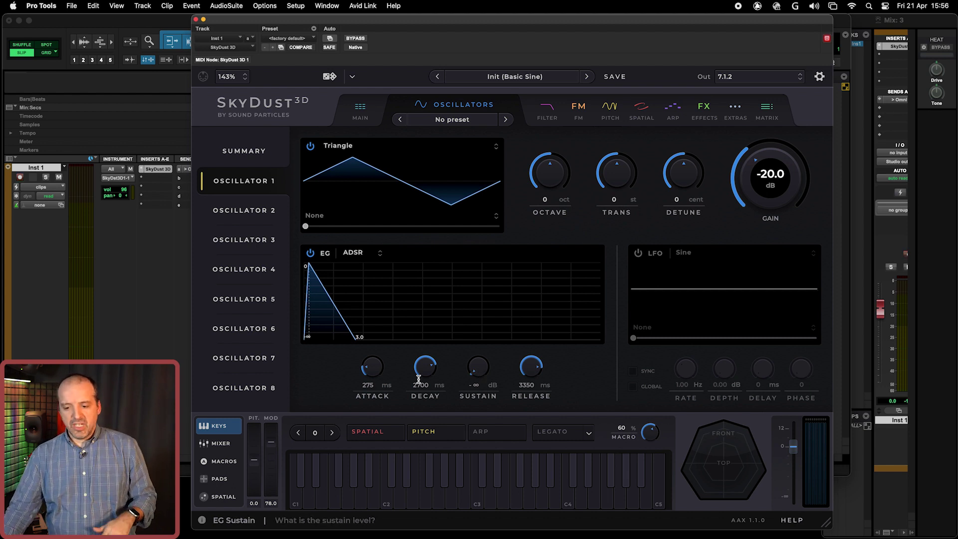
left_click_drag(371, 369, 396, 340)
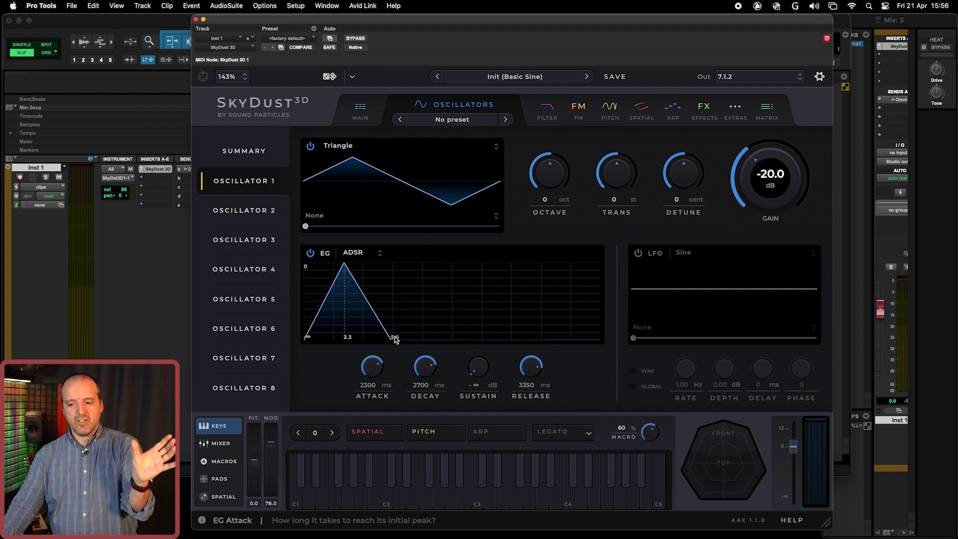
left_click_drag(425, 368, 482, 308)
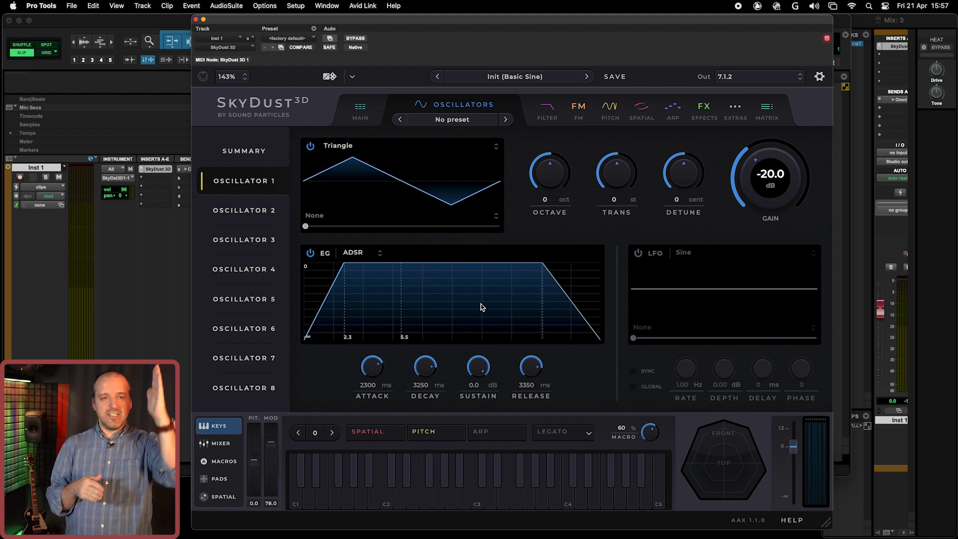
Step: Set oscillator 1's envelope to a 650 ms attack, 817 ms decay and -10 dB sustain
left_click_drag(363, 371, 368, 401)
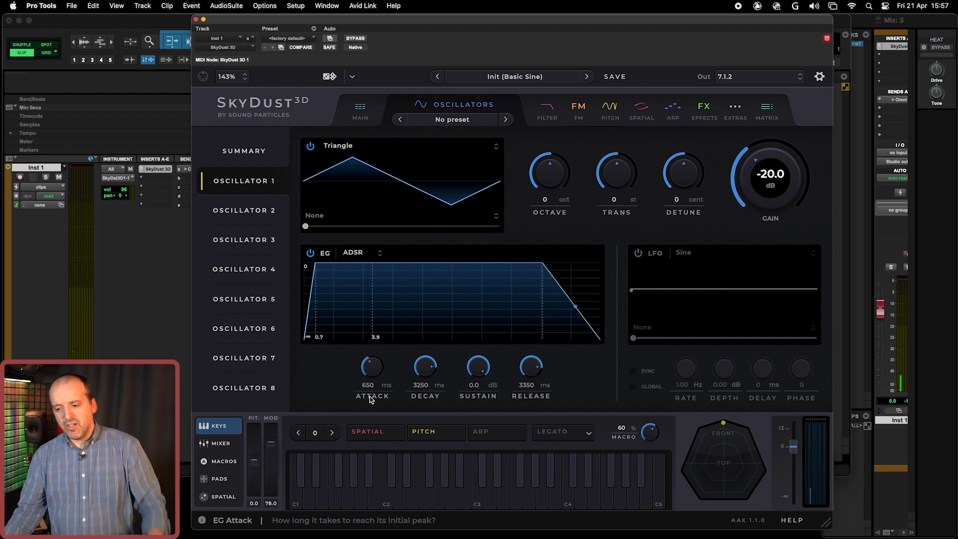
left_click_drag(481, 369, 483, 398)
left_click_drag(422, 374, 425, 408)
left_click_drag(481, 370, 483, 371)
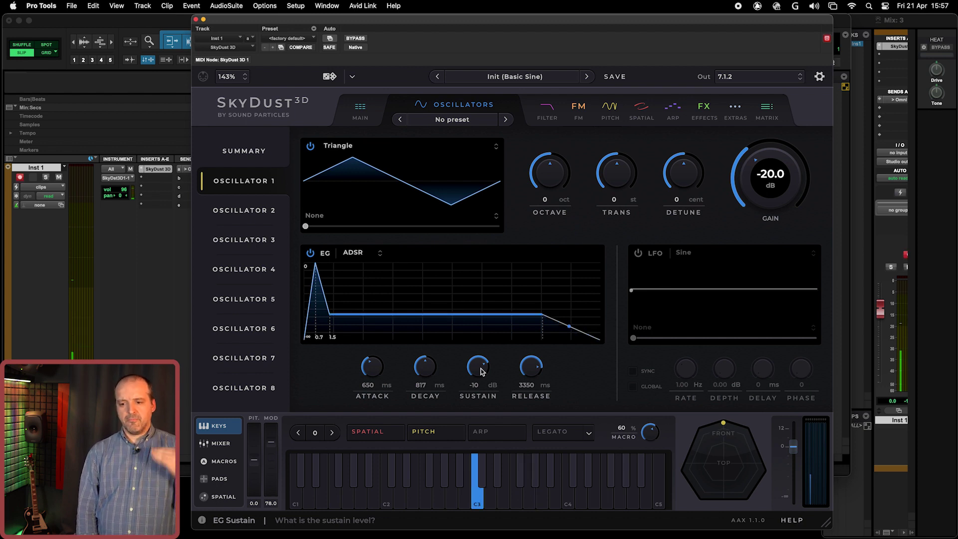
Step: Try oscillator 1's sustain at -∞ dB, shorten the decay to 651 ms, and raise the sustain to -5 dB
left_click_drag(481, 372, 477, 445)
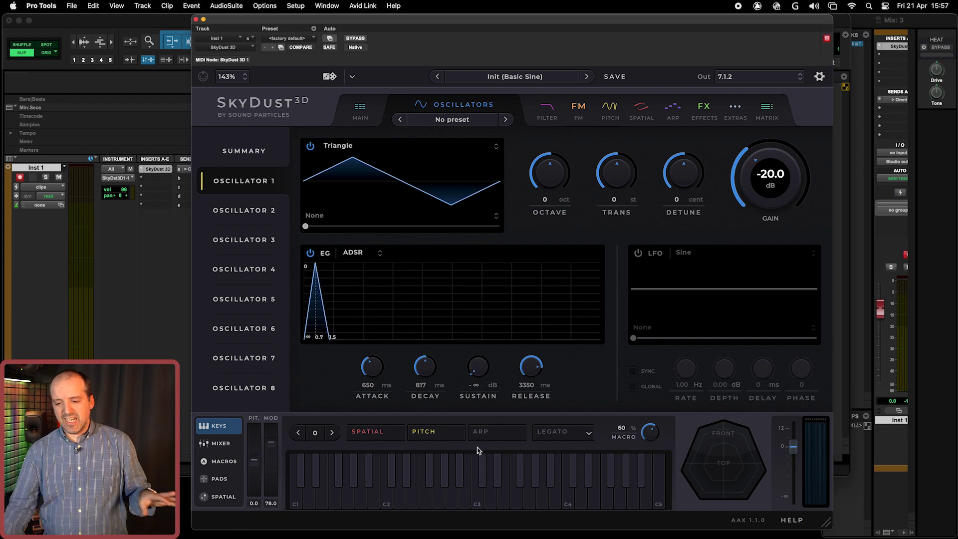
left_click_drag(422, 370, 427, 378)
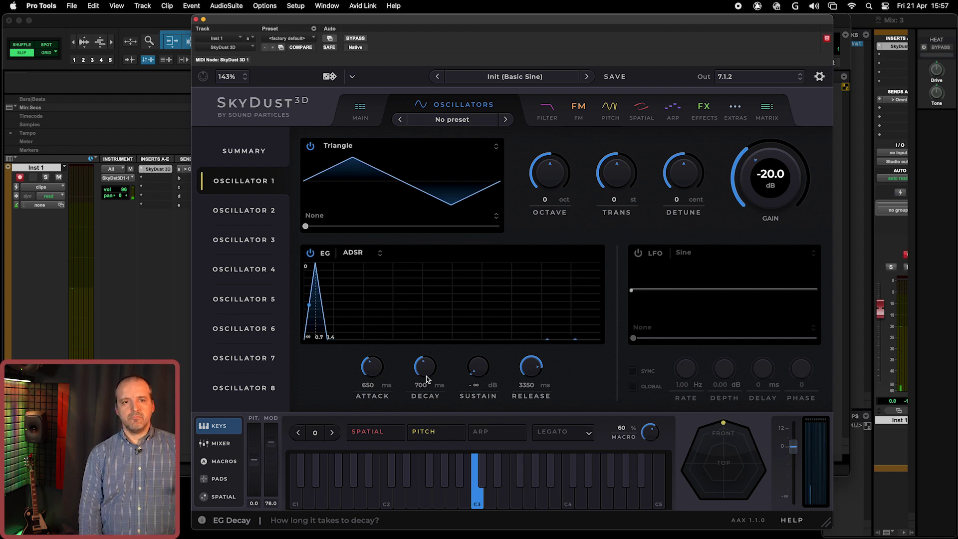
left_click_drag(427, 379, 427, 385)
left_click_drag(478, 369, 483, 283)
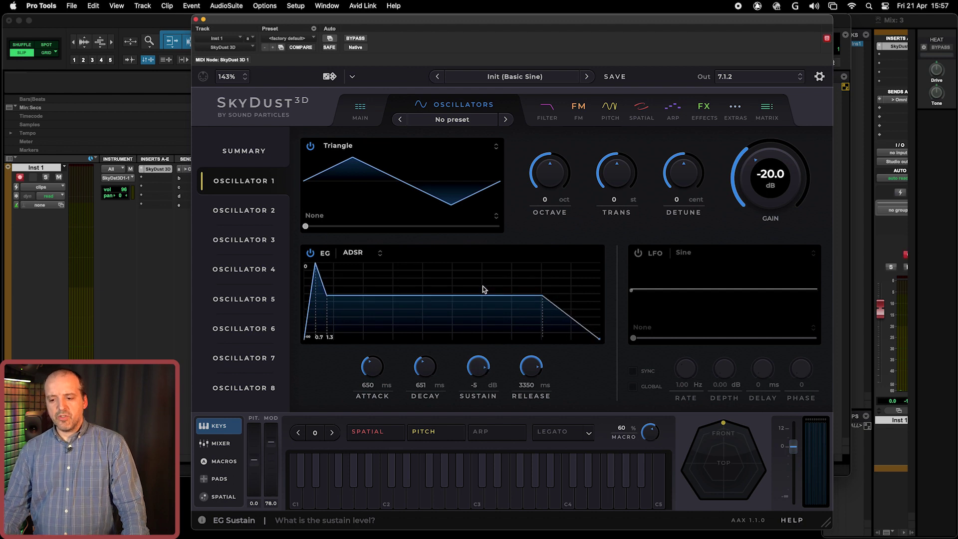
Step: Audition notes on the keyboard with oscillator 1's envelope release at 0 ms, and set the release to 633 ms
left_click_drag(517, 374, 522, 488)
left_click(523, 486)
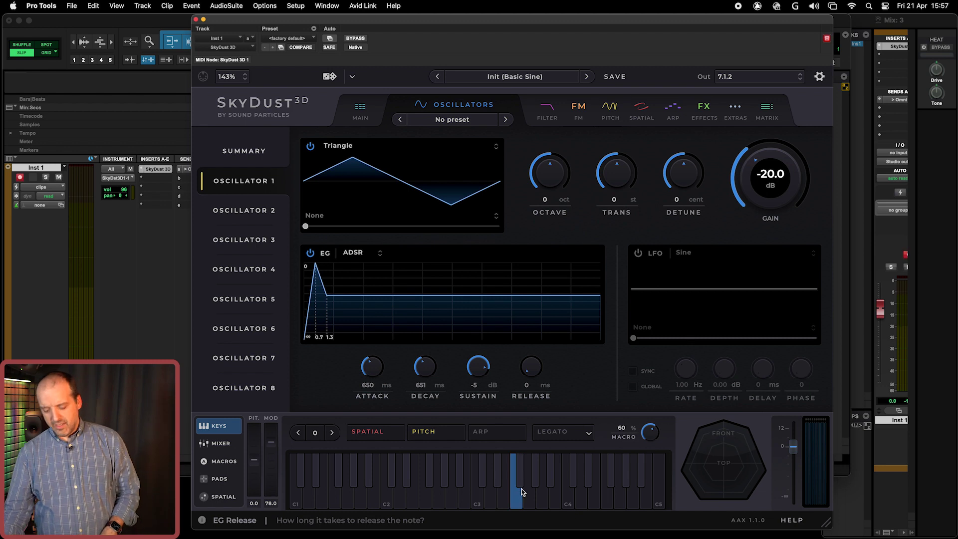
left_click(496, 471)
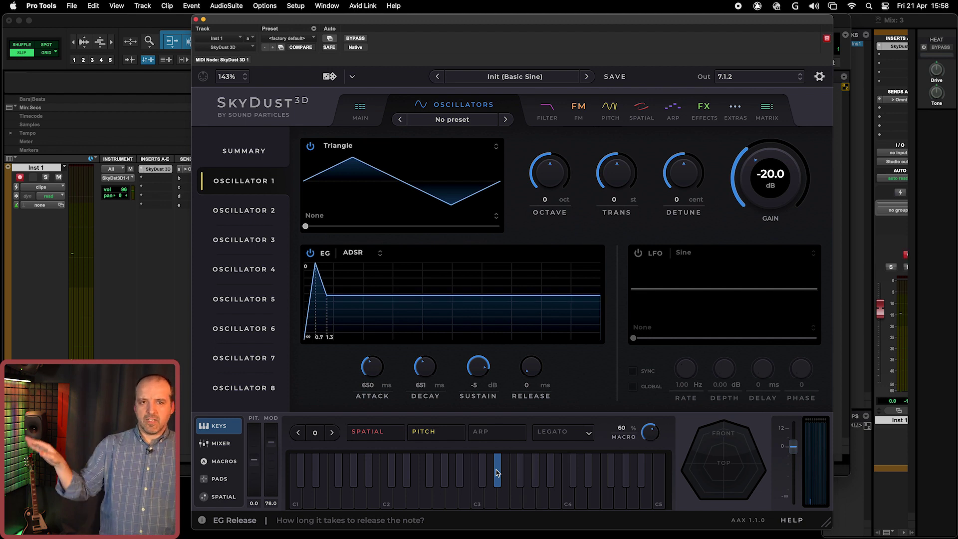
left_click_drag(531, 372, 535, 332)
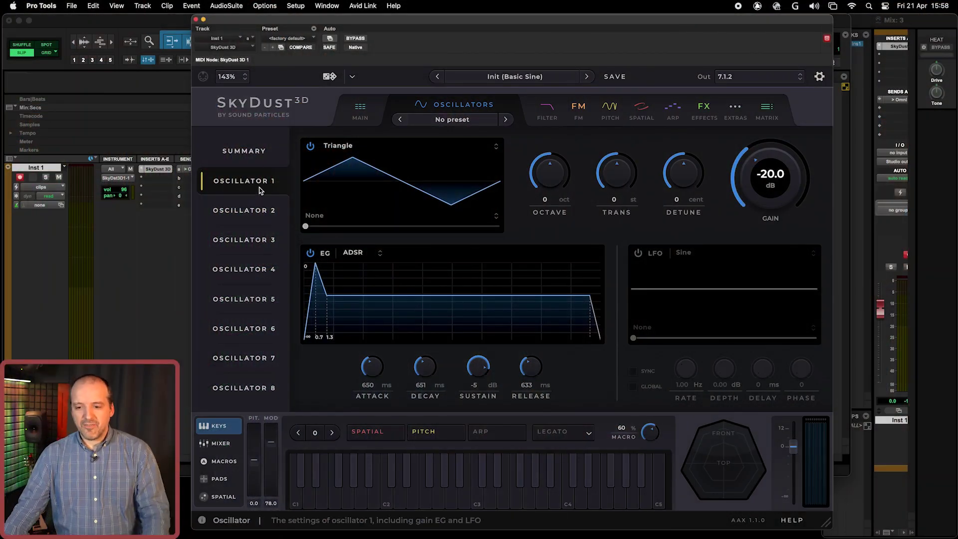
Step: Change oscillator 1's waveform to Square and shorten its envelope attack to 192 ms
left_click(346, 147)
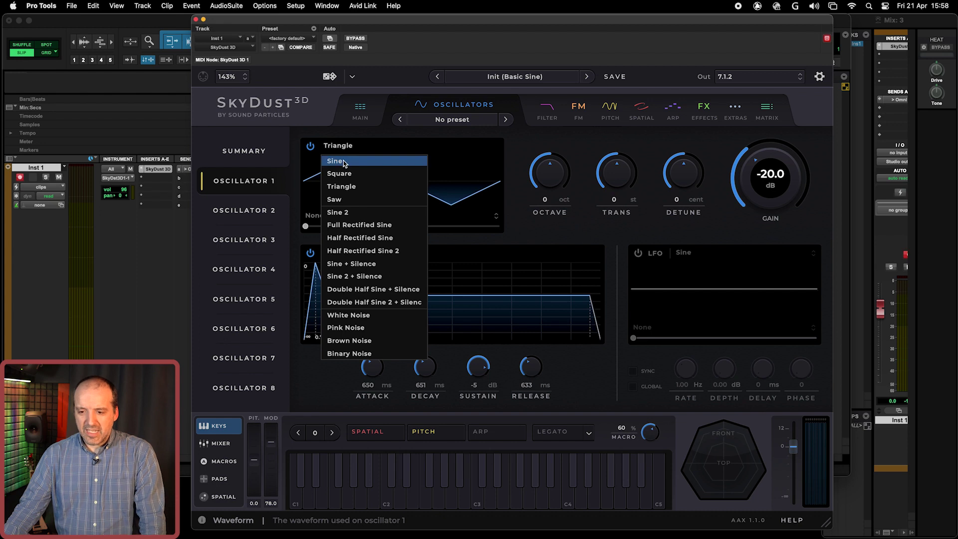
left_click(343, 177)
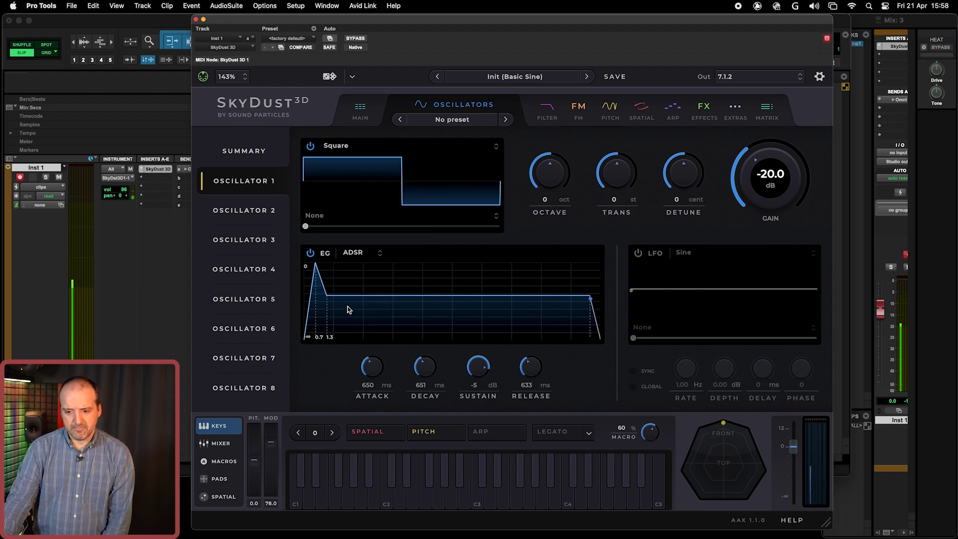
left_click_drag(375, 361, 375, 375)
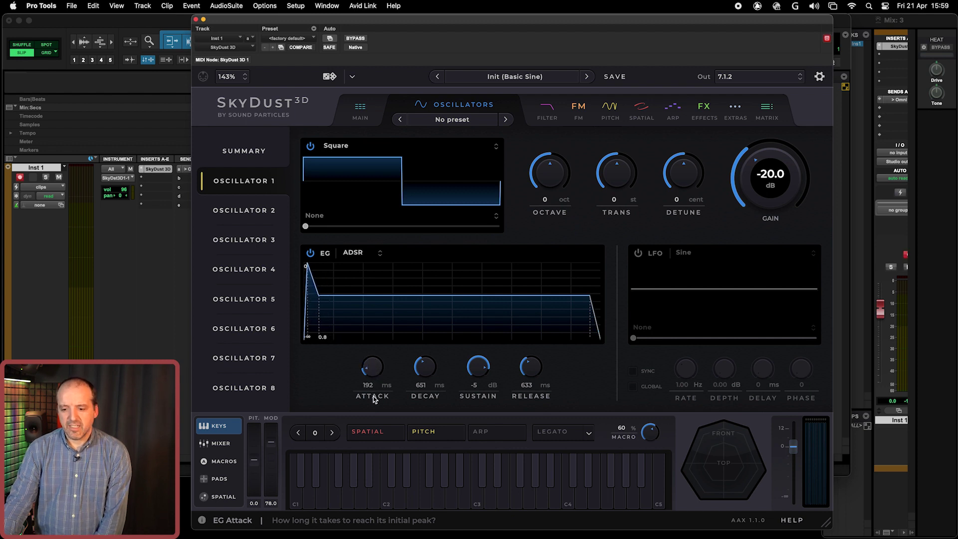
Step: Set oscillator 1's envelope sustain to -57 dB
left_click_drag(475, 383, 476, 388)
double_click(474, 382)
type("-57")
key("Return")
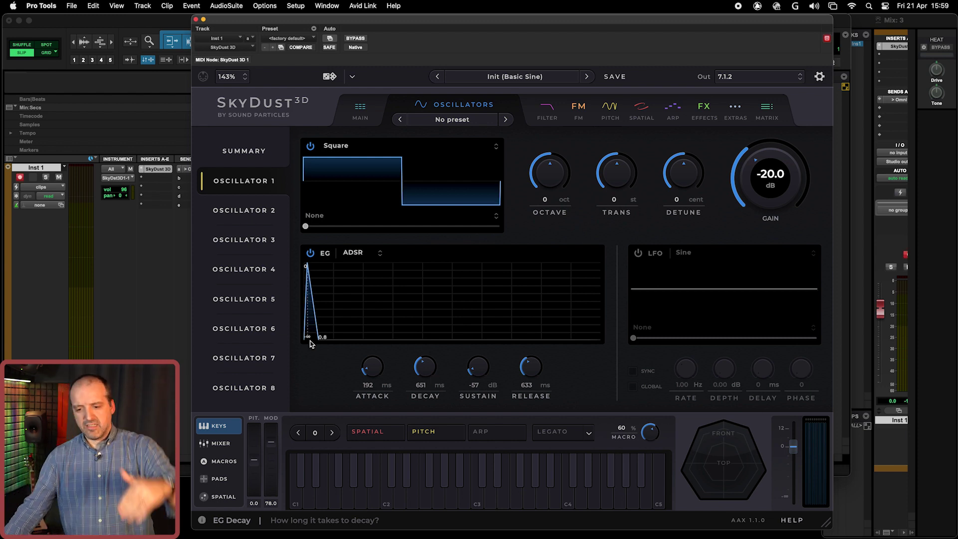
Step: Enable oscillator 2 and set its waveform to Triangle
left_click(248, 214)
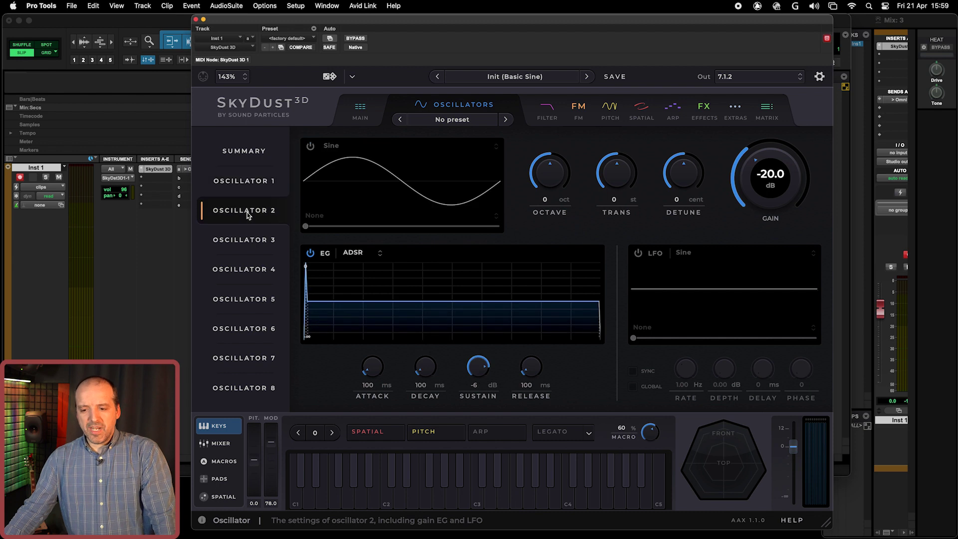
left_click(333, 150)
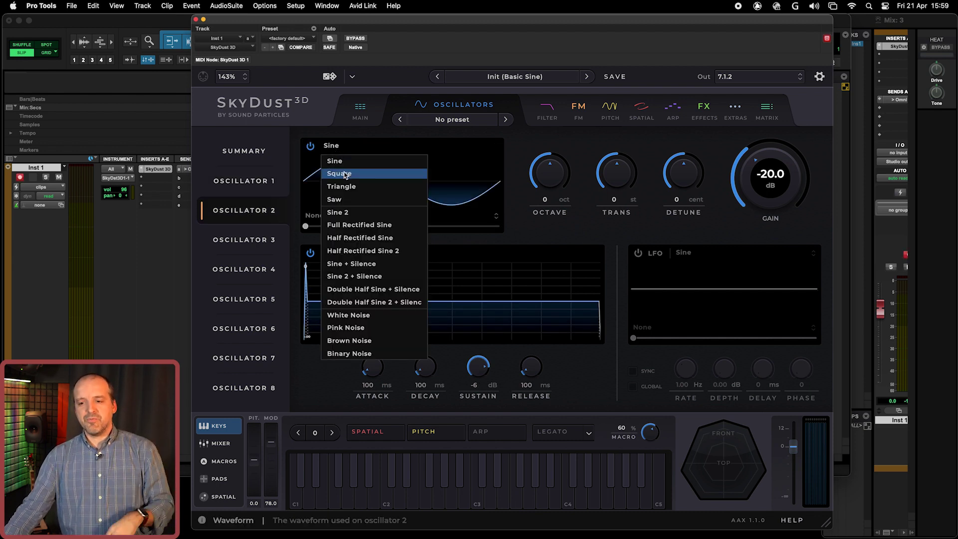
left_click(344, 188)
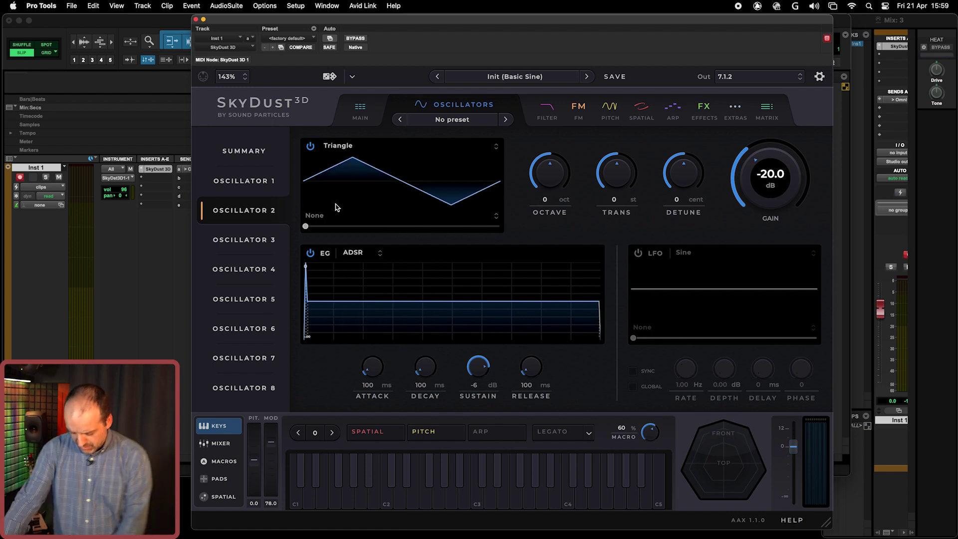
Step: Shape oscillator 2's ADSR envelope with a 400 ms attack, 408 ms decay and -3 dB sustain
left_click_drag(370, 364, 405, 333)
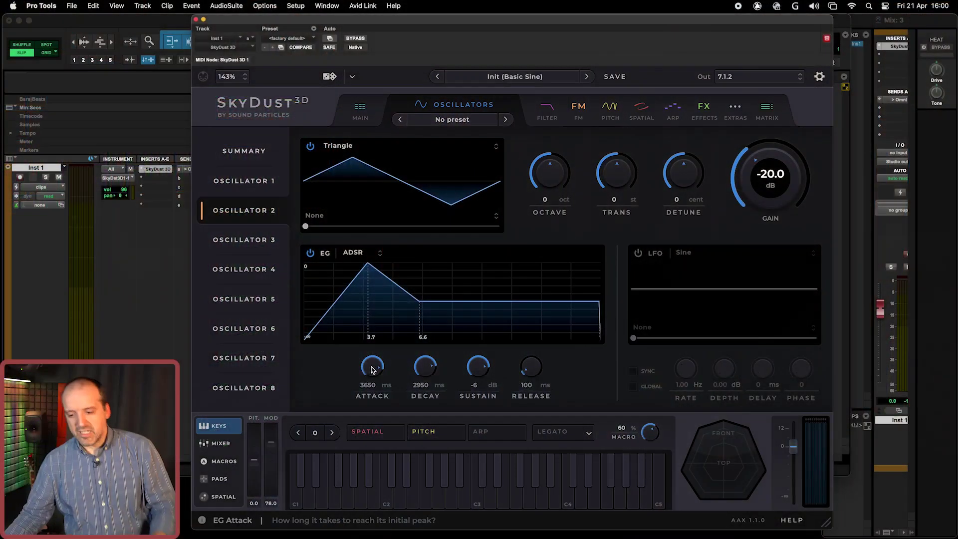
left_click_drag(372, 389, 371, 432)
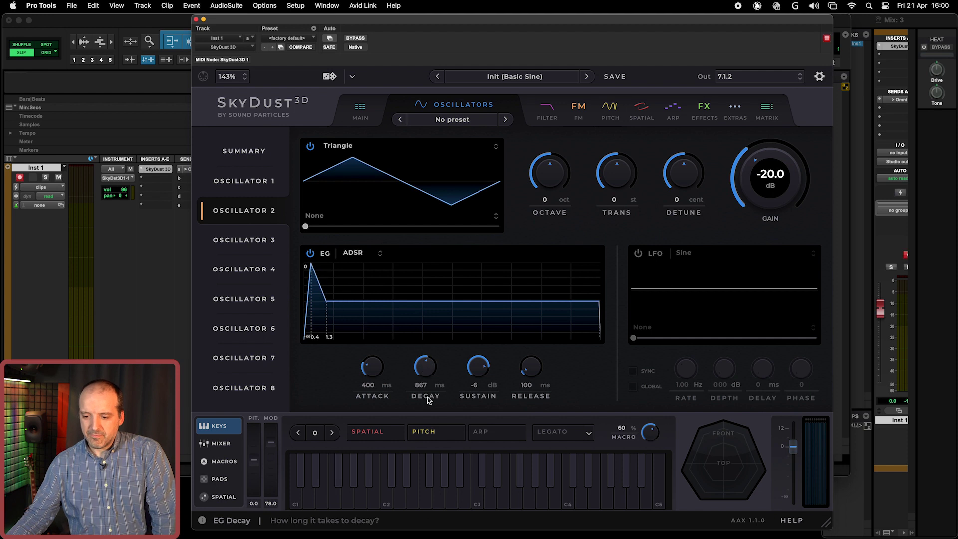
left_click_drag(478, 378, 483, 363)
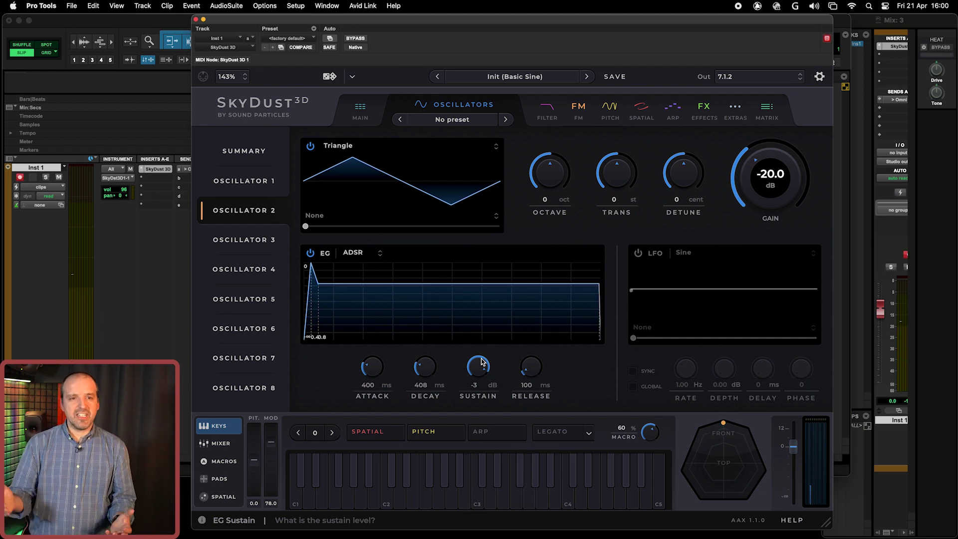
Step: Review oscillator 1's settings and the summary of all oscillators to compare the two active ones
left_click(255, 188)
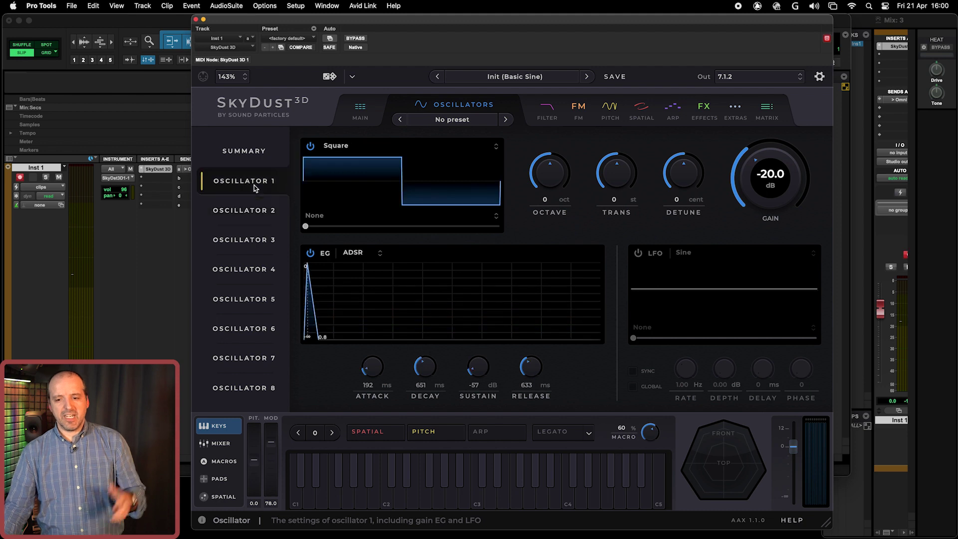
left_click(248, 156)
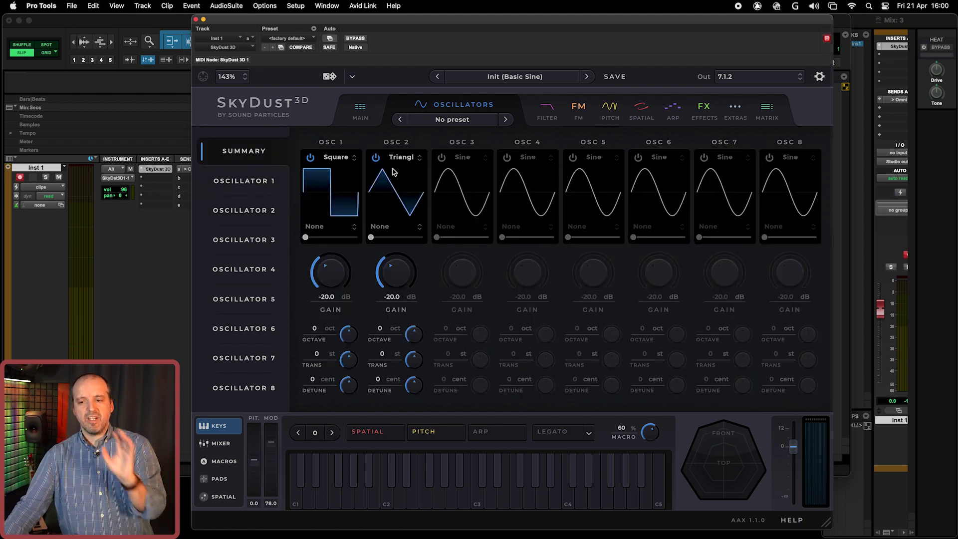
left_click(265, 188)
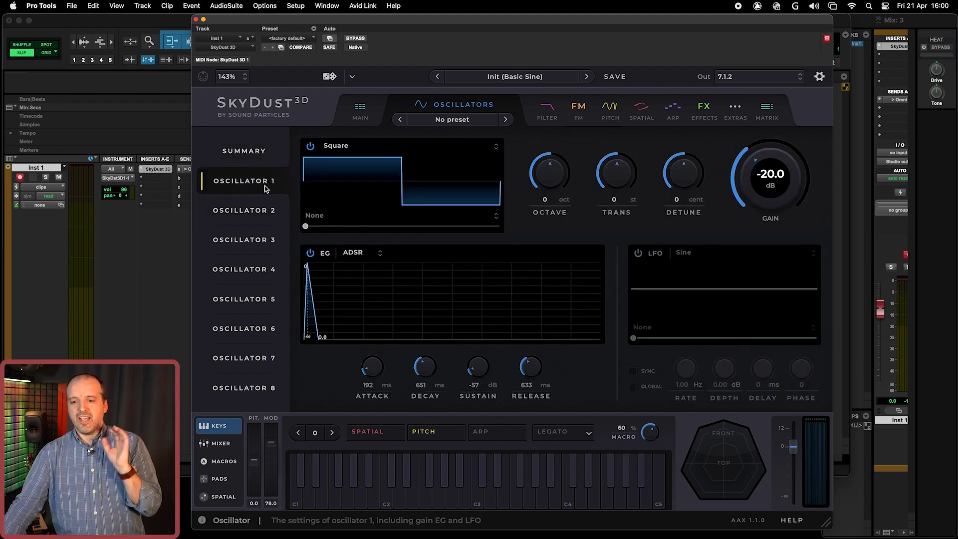
Step: Change oscillator 2's envelope type to DAHDSR and set its delay to 2200 ms
left_click(255, 214)
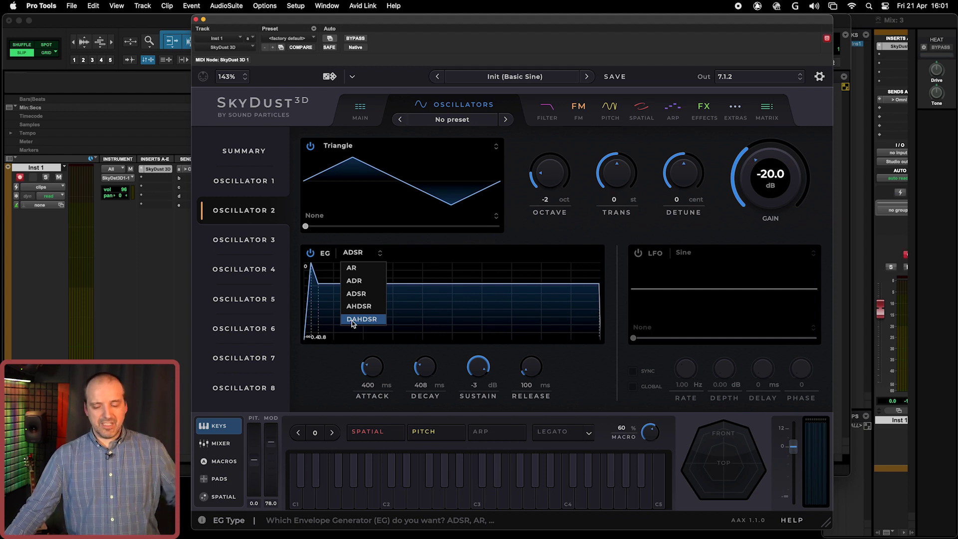
left_click(352, 323)
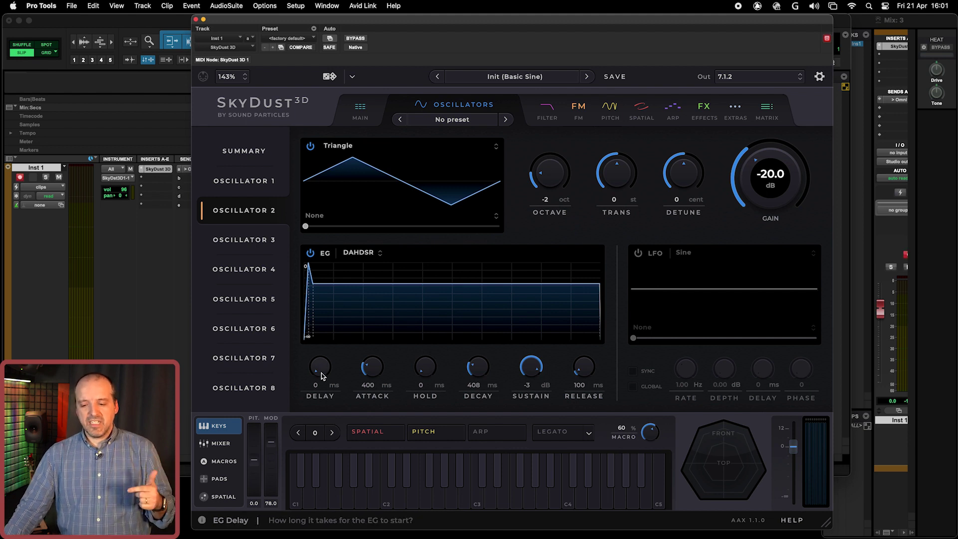
left_click_drag(322, 337, 322, 306)
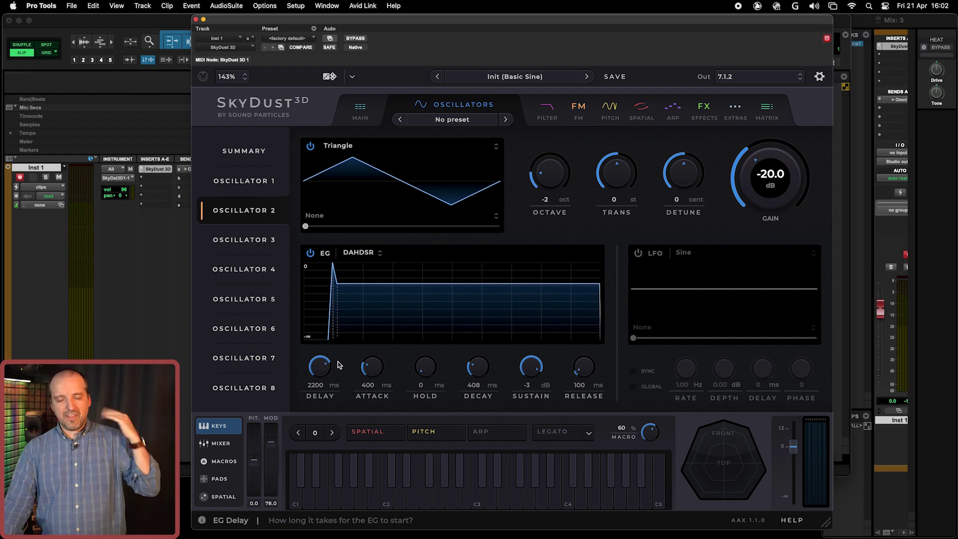
Step: Set oscillator 2's envelope attack to 950 ms, decay to 917 ms, release to 875 ms and hold to 1500 ms
left_click_drag(377, 376, 378, 347)
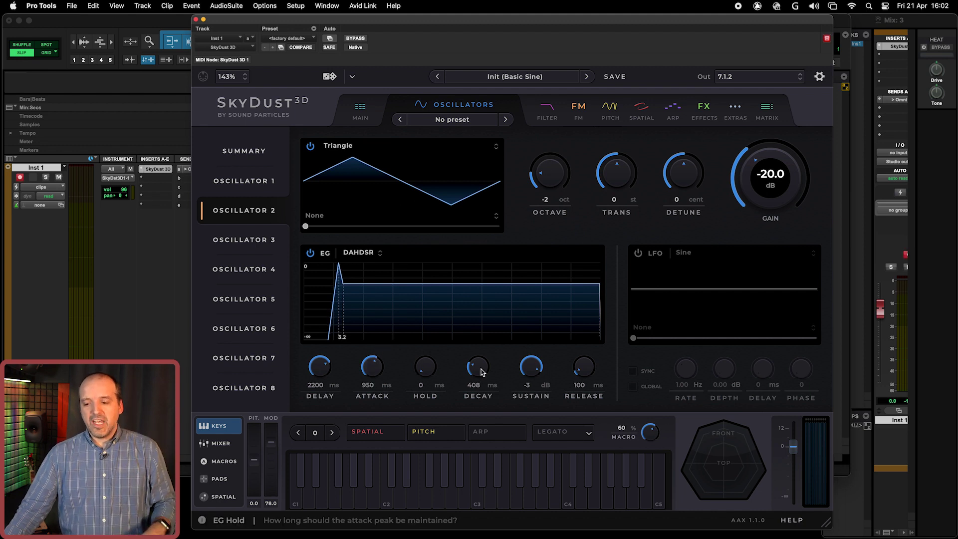
left_click_drag(483, 372, 483, 346)
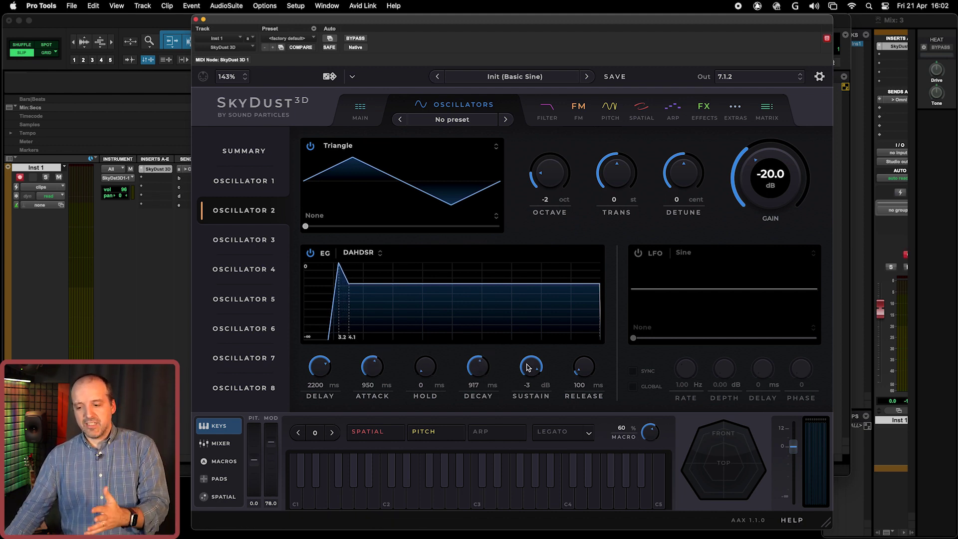
left_click_drag(576, 369, 587, 327)
left_click_drag(432, 376, 438, 330)
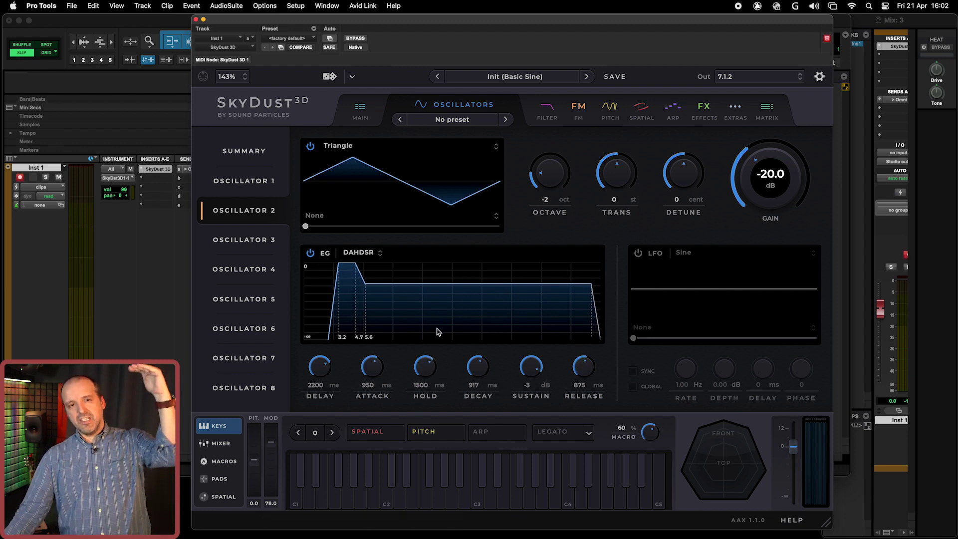